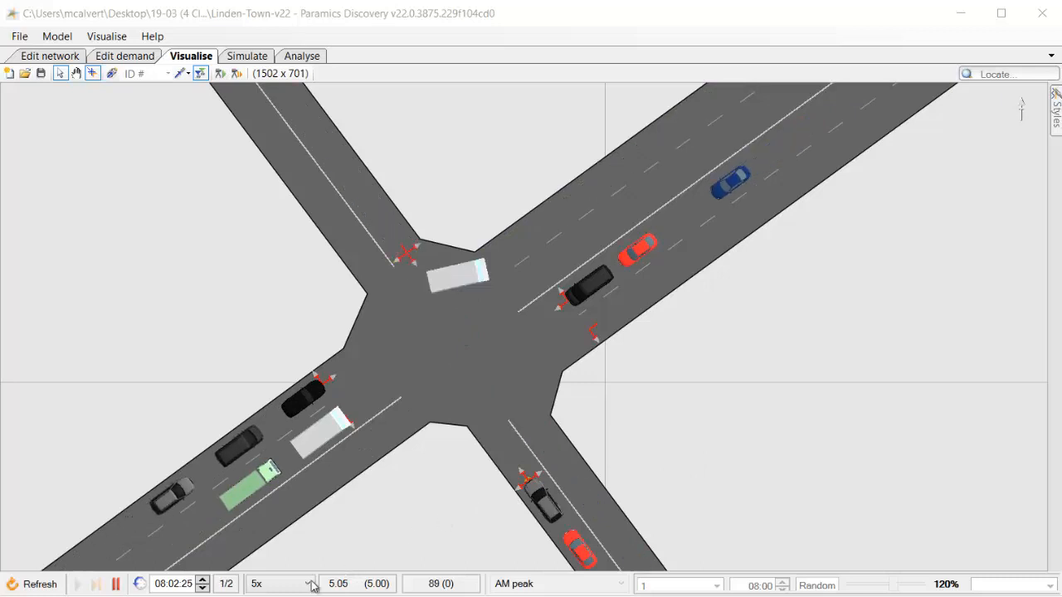
Run the crossroads simulation at Max speed to about 08:38, then pause and step it forward.
left_click(280, 583)
left_click(295, 567)
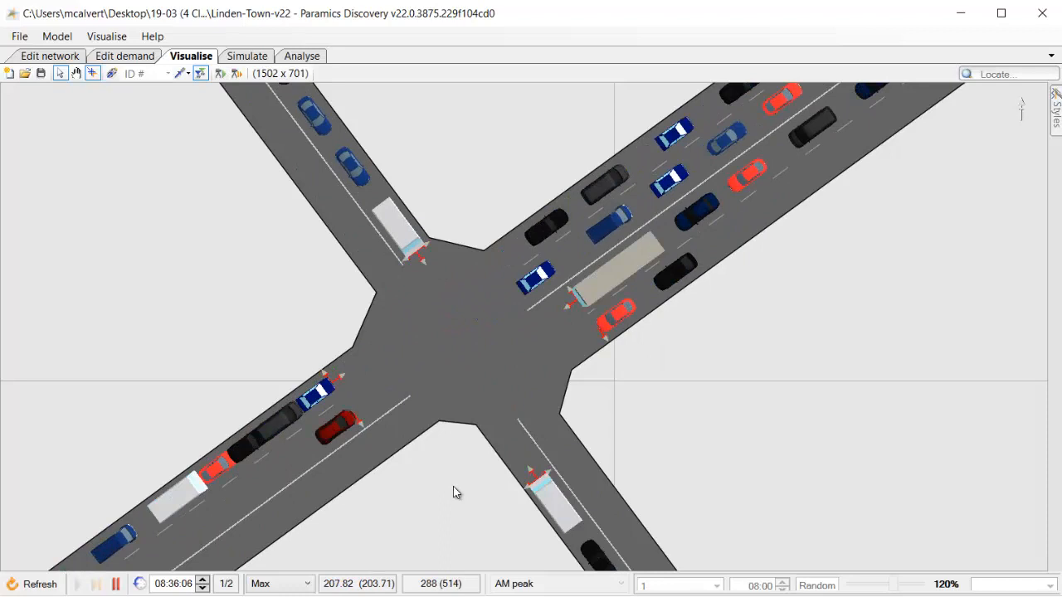
key("space")
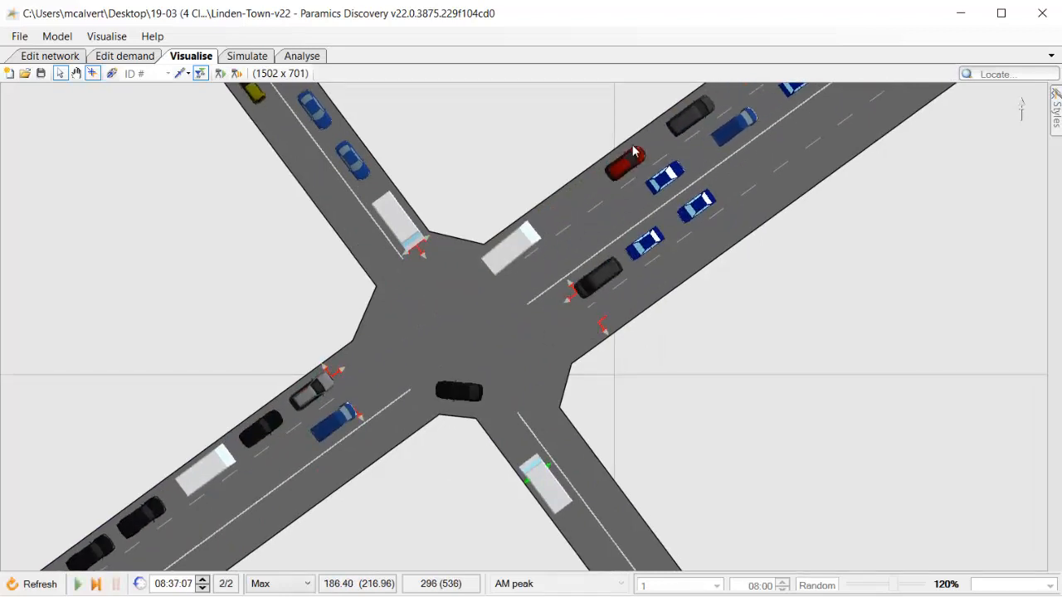
key("Right")
key("space")
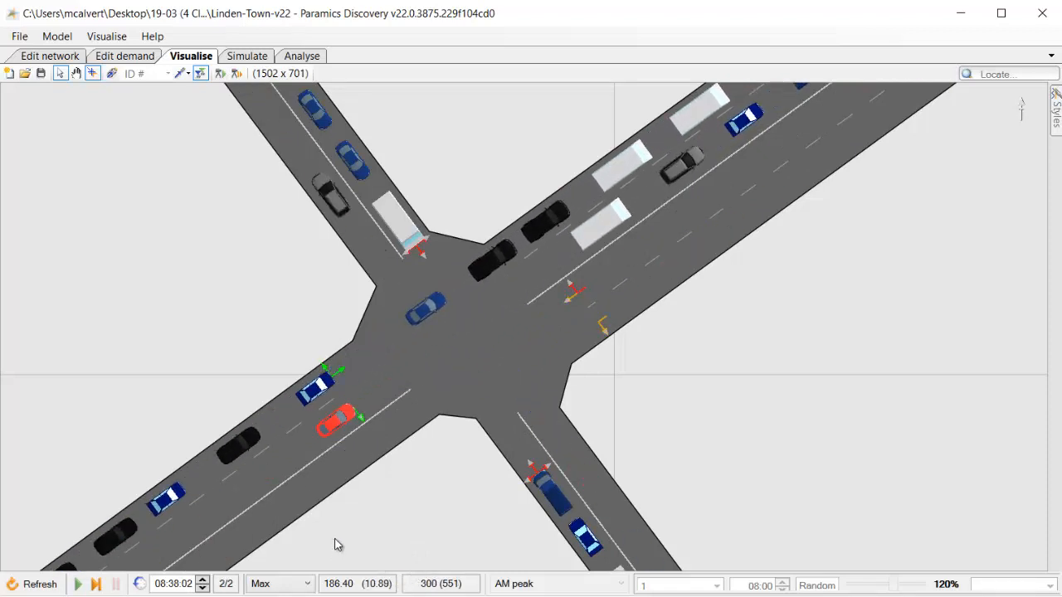
key("Right")
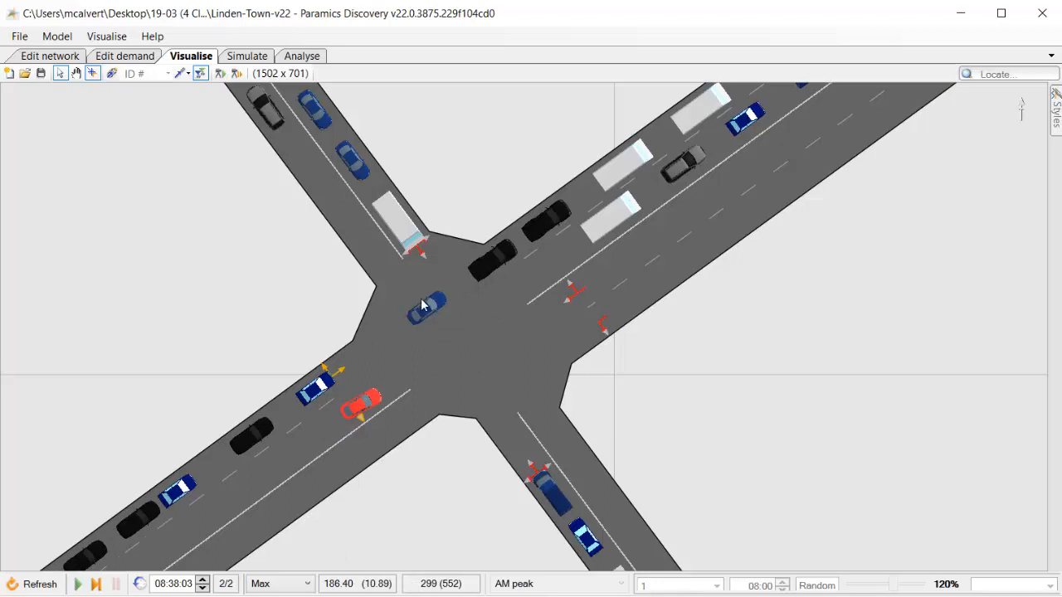
scroll(444, 296, "up", 1)
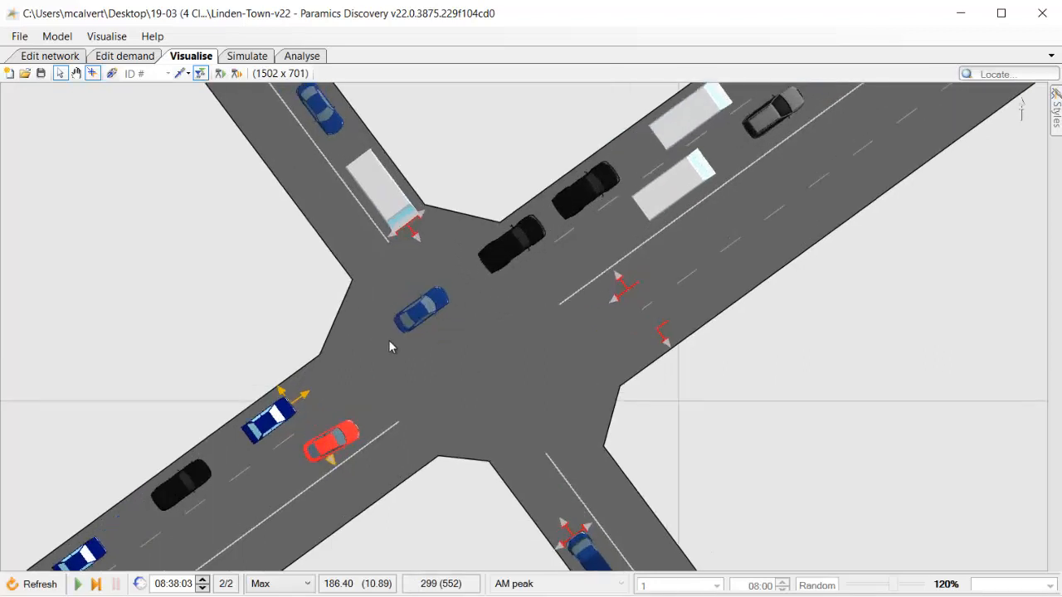
scroll(398, 434, "down", 1)
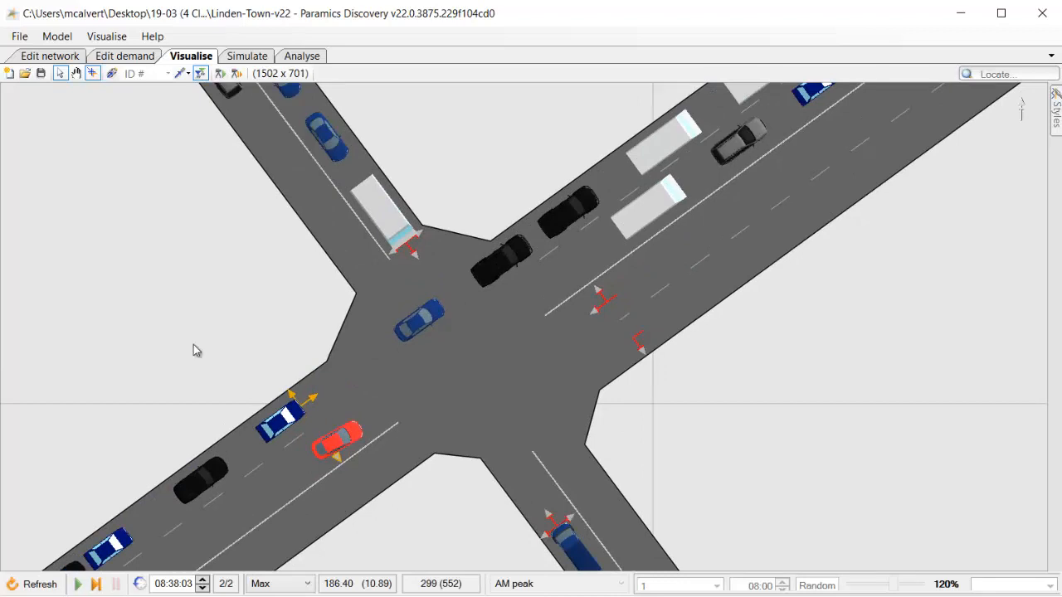
In Edit network, bring up the properties of the lower-left entry turn.
left_click(50, 55)
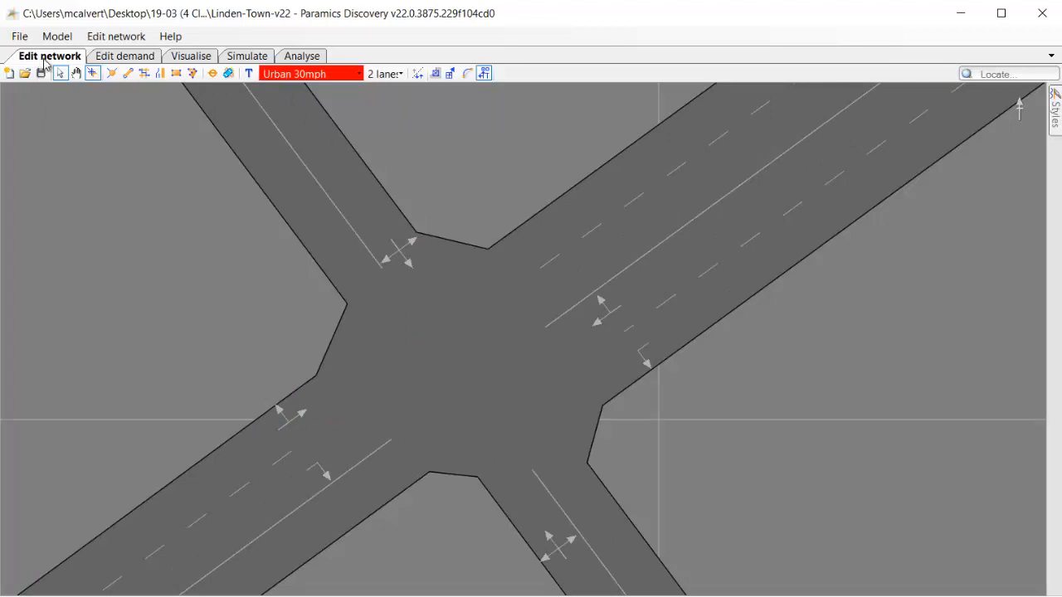
left_click(302, 417)
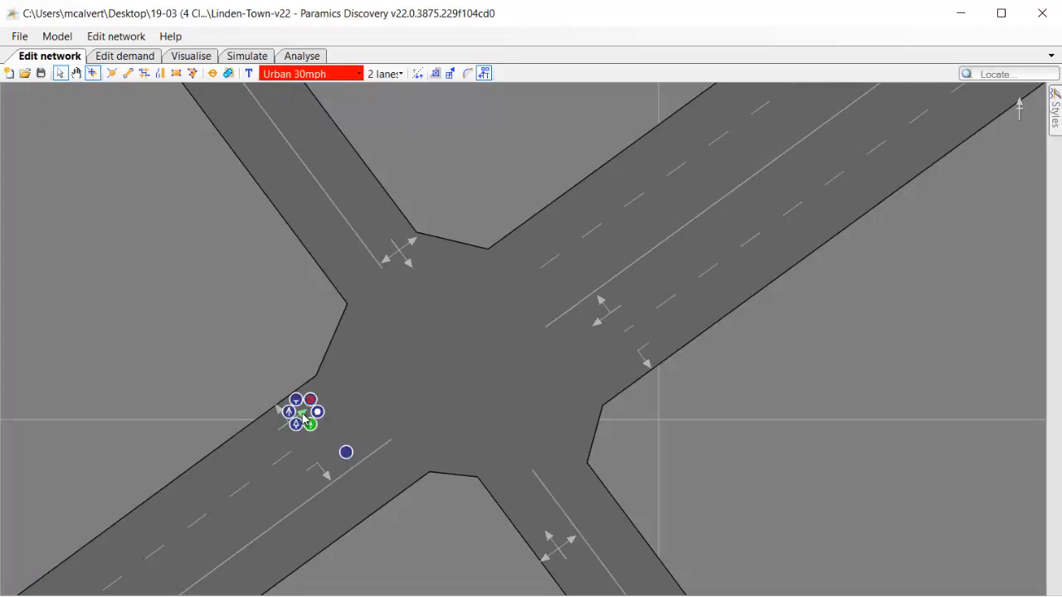
right_click(302, 416)
left_click(350, 498)
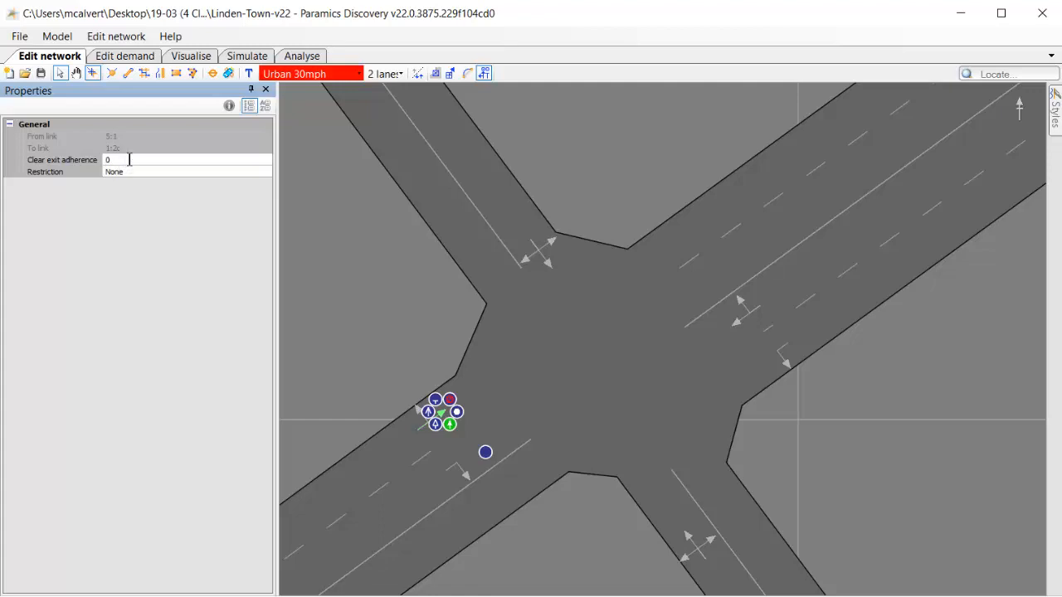
Set the turn's Clear exit adherence to 100 and commit it.
left_click(129, 160)
double_click(115, 160)
type("100")
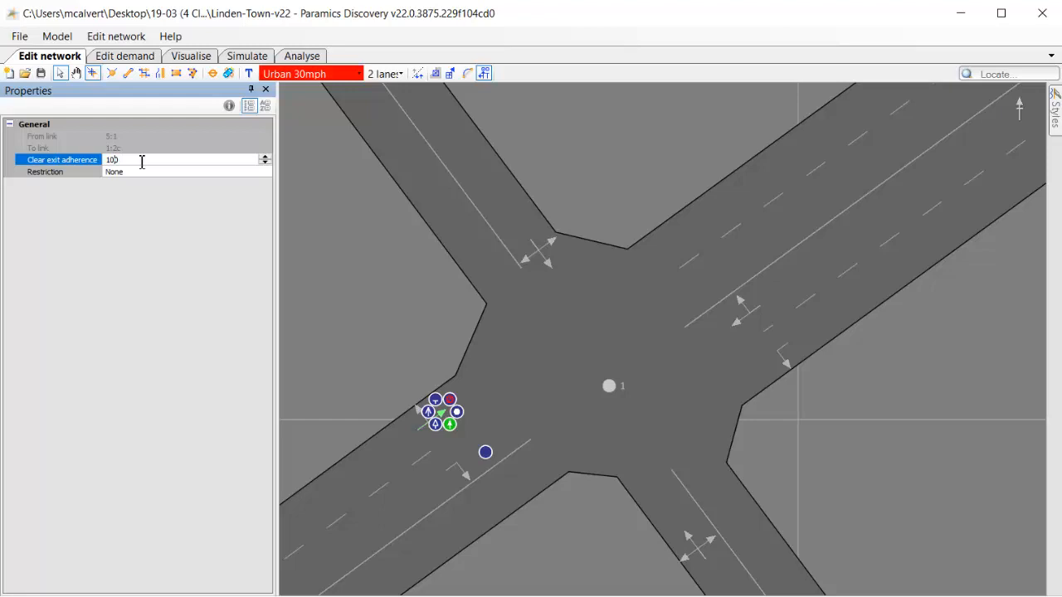
left_click(151, 174)
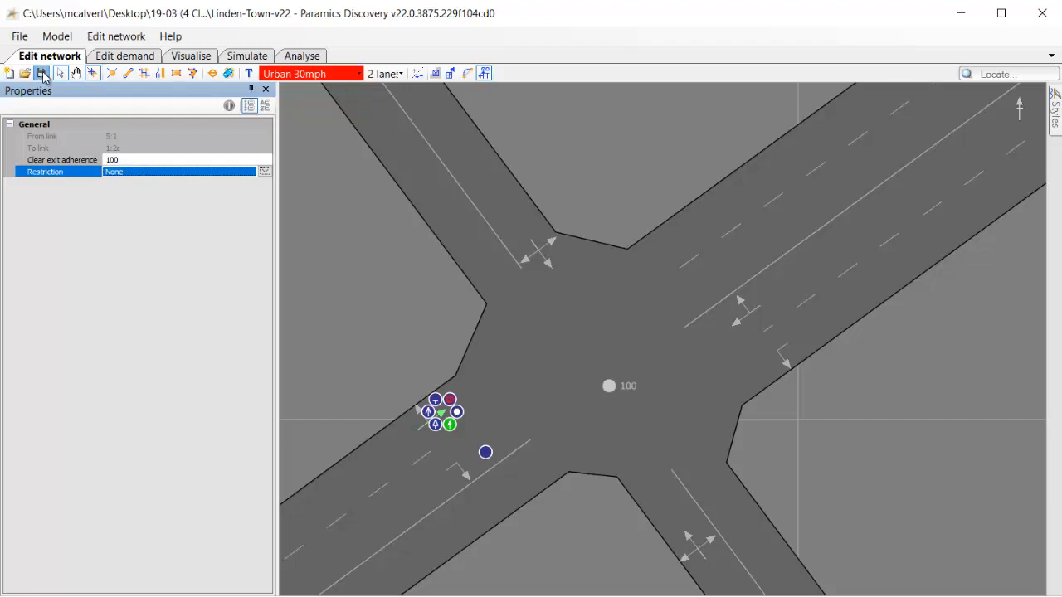
Return to Visualise, refresh to restart the run, and follow traffic along the main road.
left_click(191, 55)
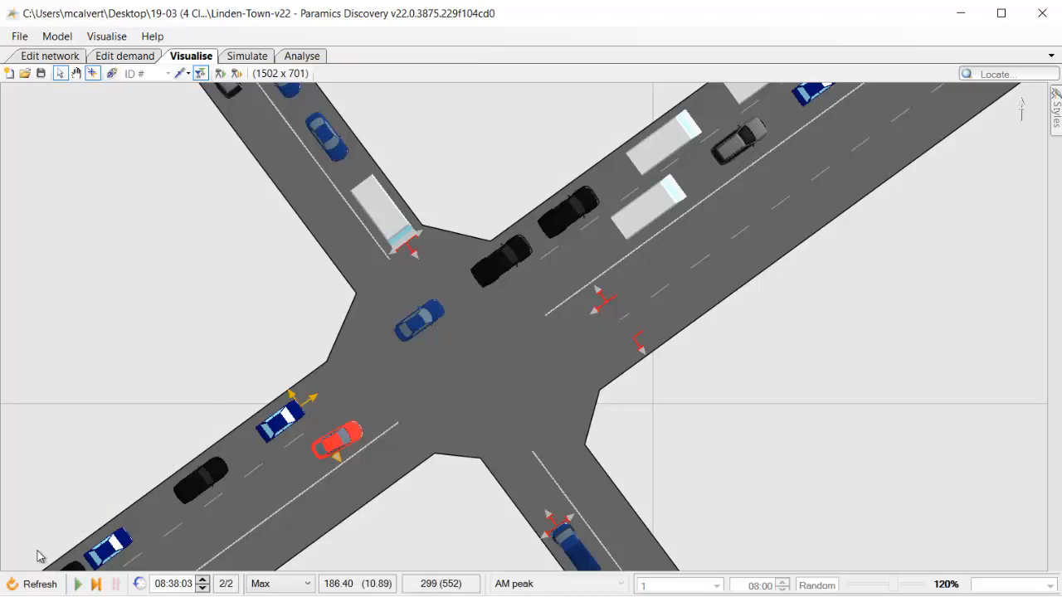
left_click(33, 583)
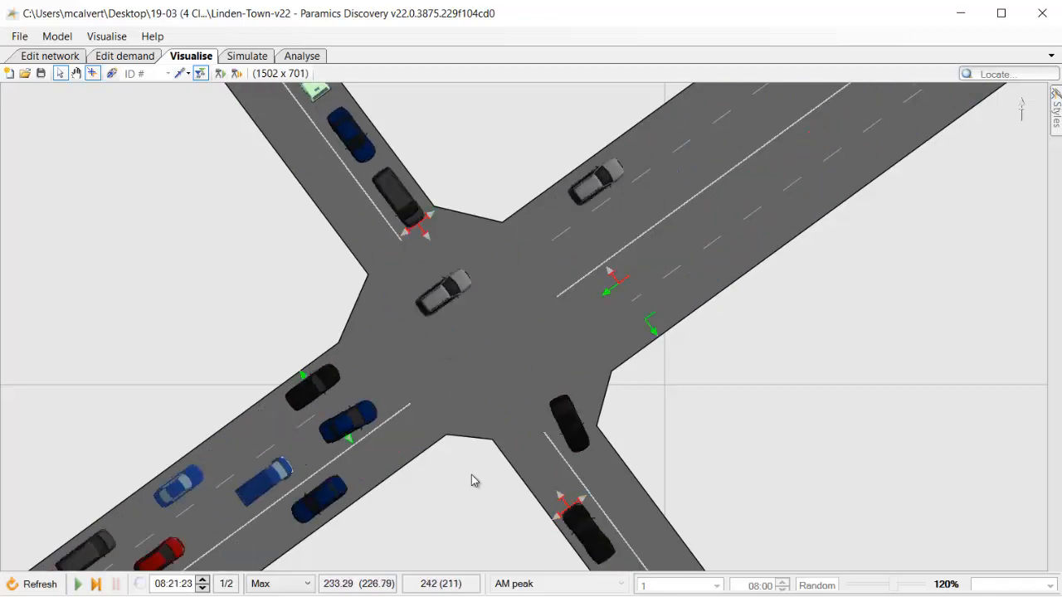
scroll(471, 480, "down", 2)
scroll(473, 448, "down", 2)
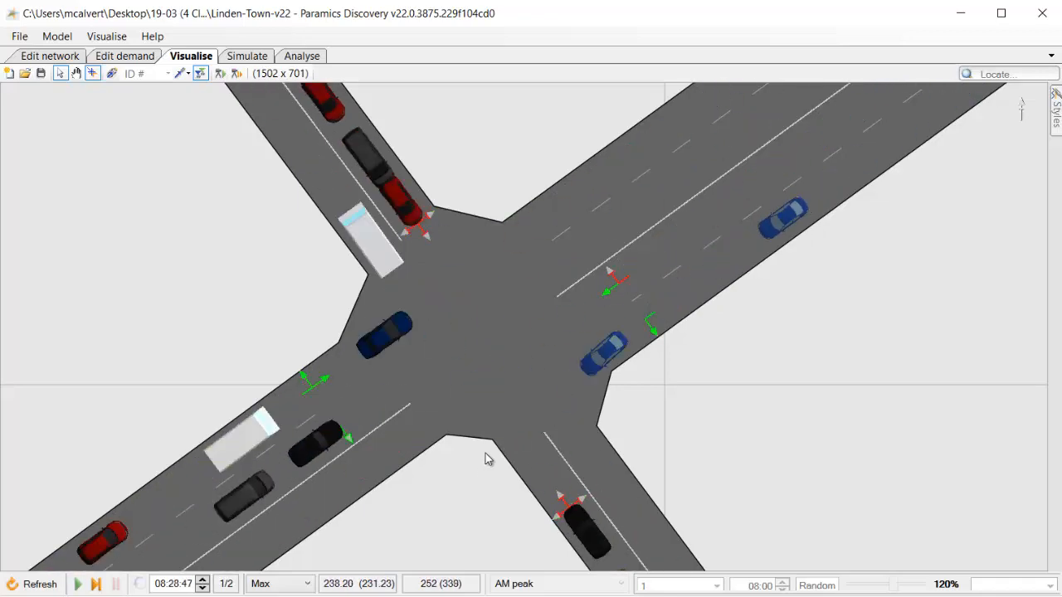
scroll(473, 414, "down", 2)
left_click_drag(627, 390, 572, 440)
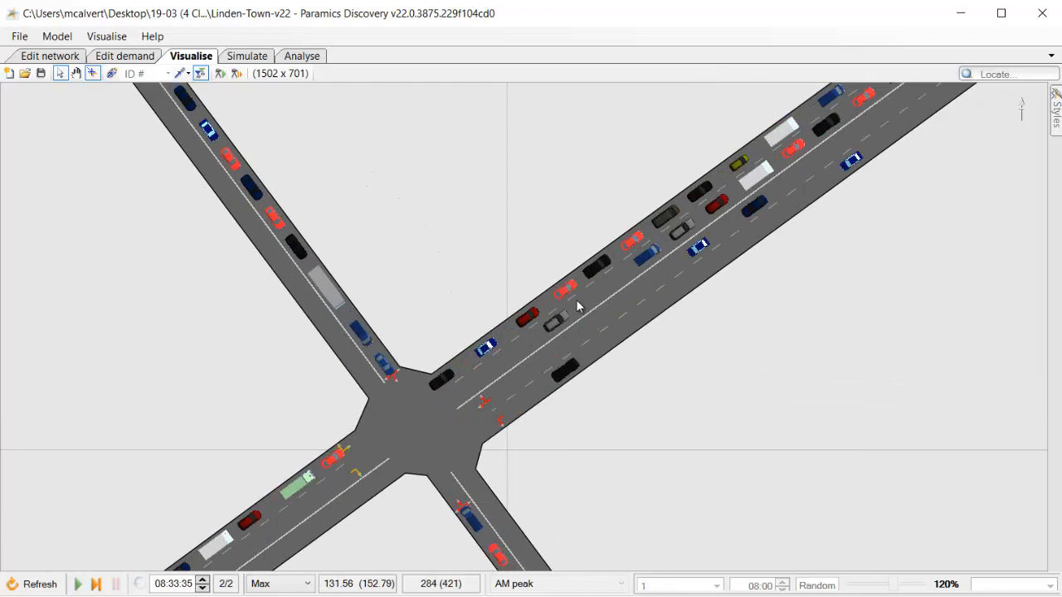
scroll(424, 504, "down", 2)
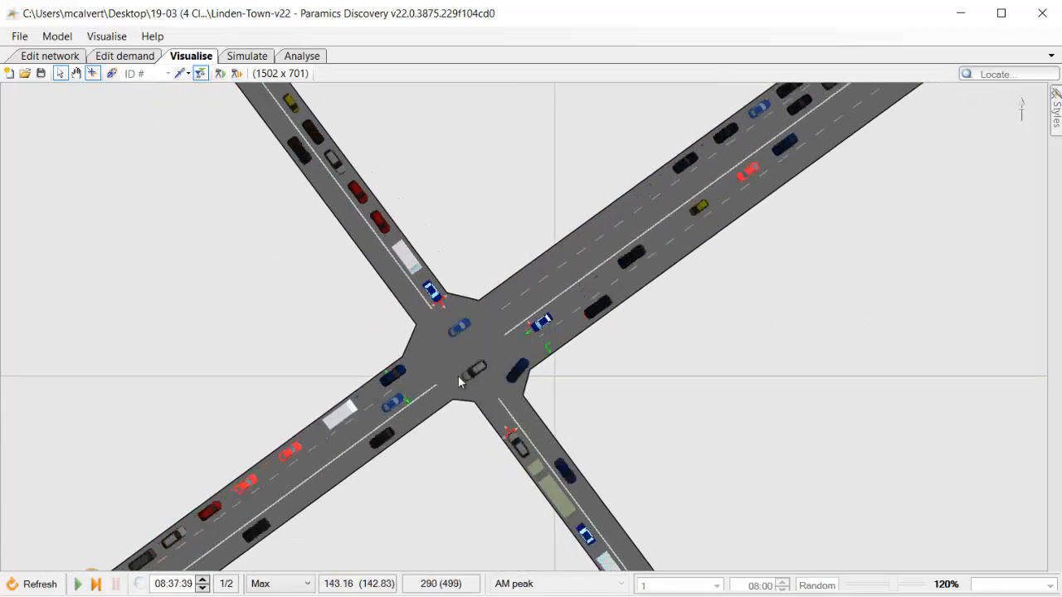
scroll(458, 376, "up", 3)
scroll(453, 367, "up", 2)
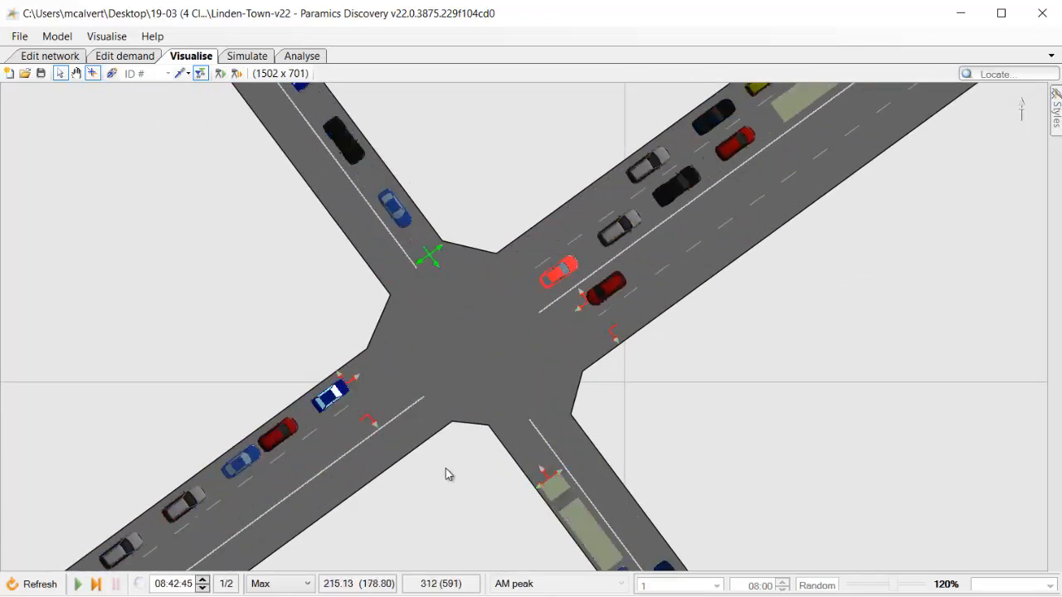
left_click_drag(452, 460, 462, 427)
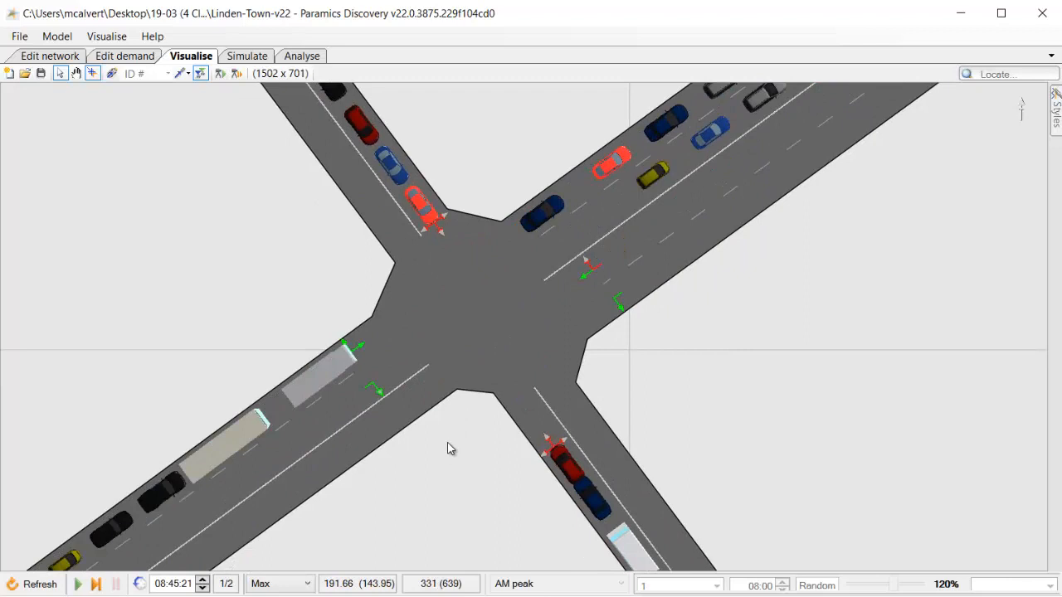
scroll(451, 393, "up", 2)
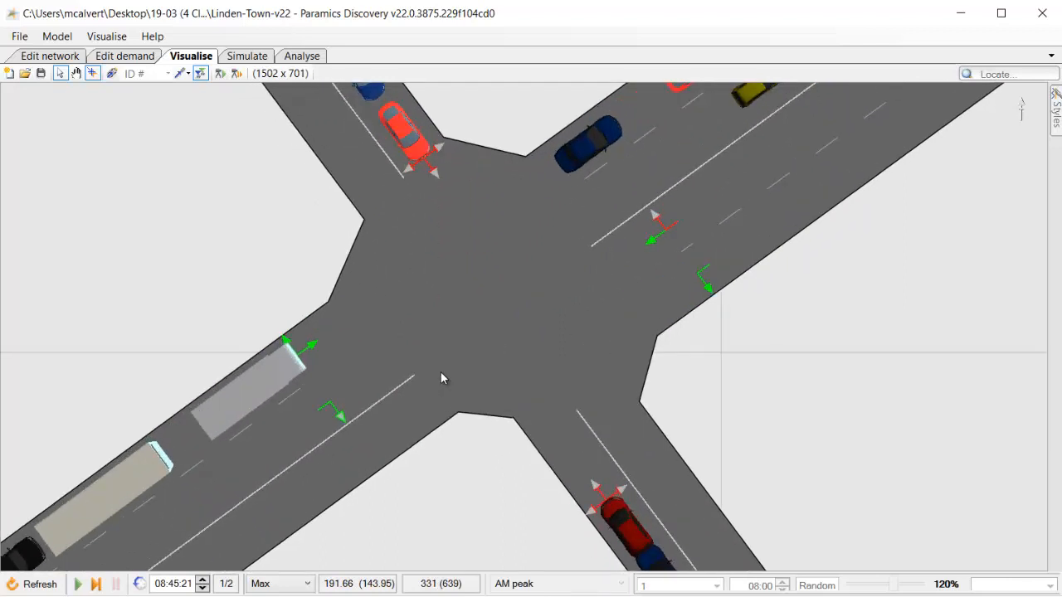
scroll(448, 388, "down", 3)
scroll(469, 380, "up", 1)
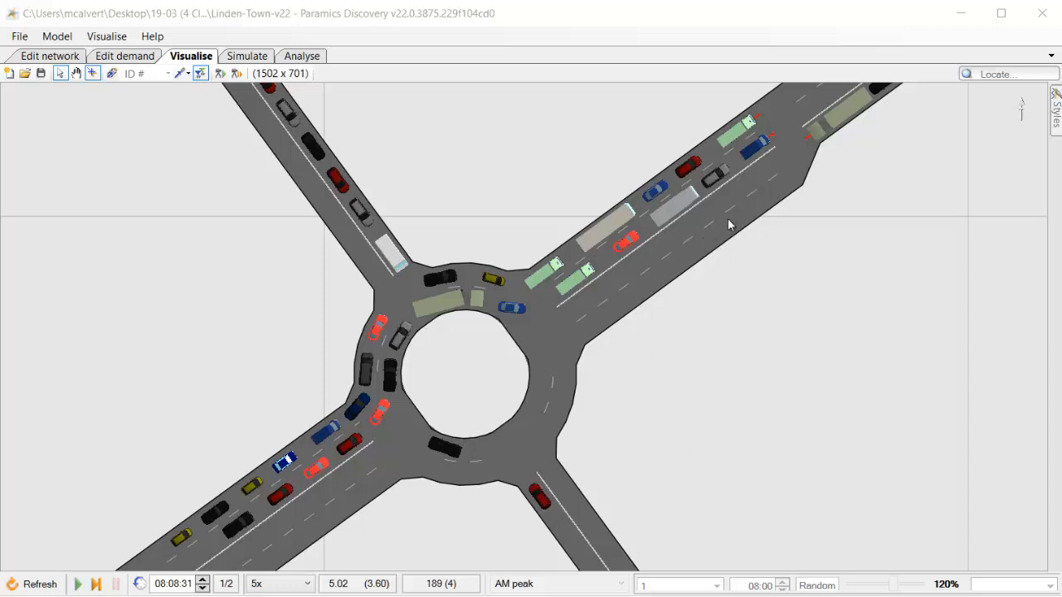
scroll(729, 225, "up", 1)
scroll(729, 225, "up", 1)
scroll(729, 225, "up", 1)
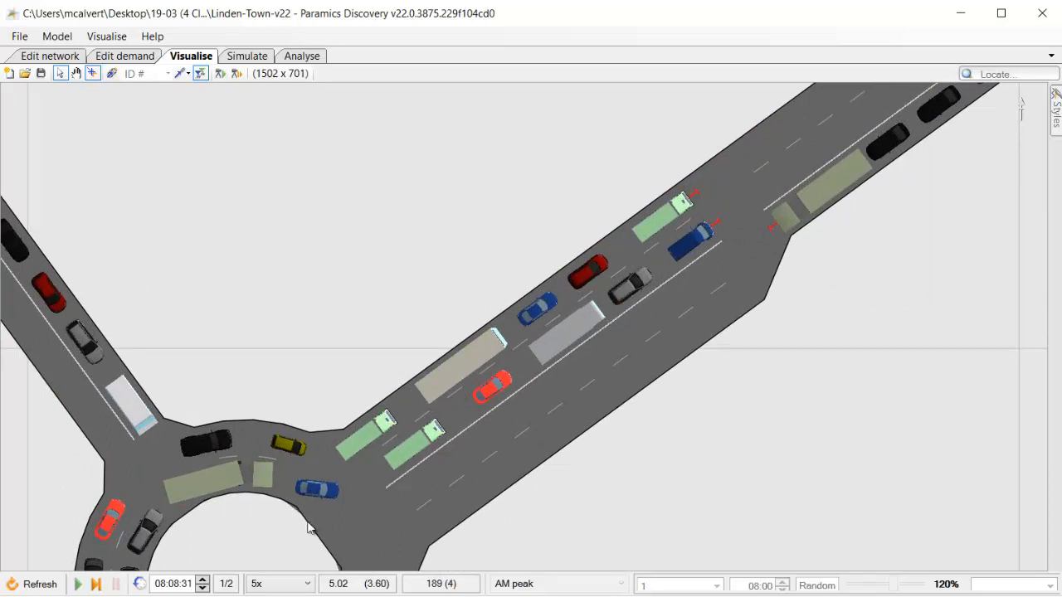
Centre the roundabout and its approaches in view, then resume the simulation.
left_click_drag(311, 527, 656, 226)
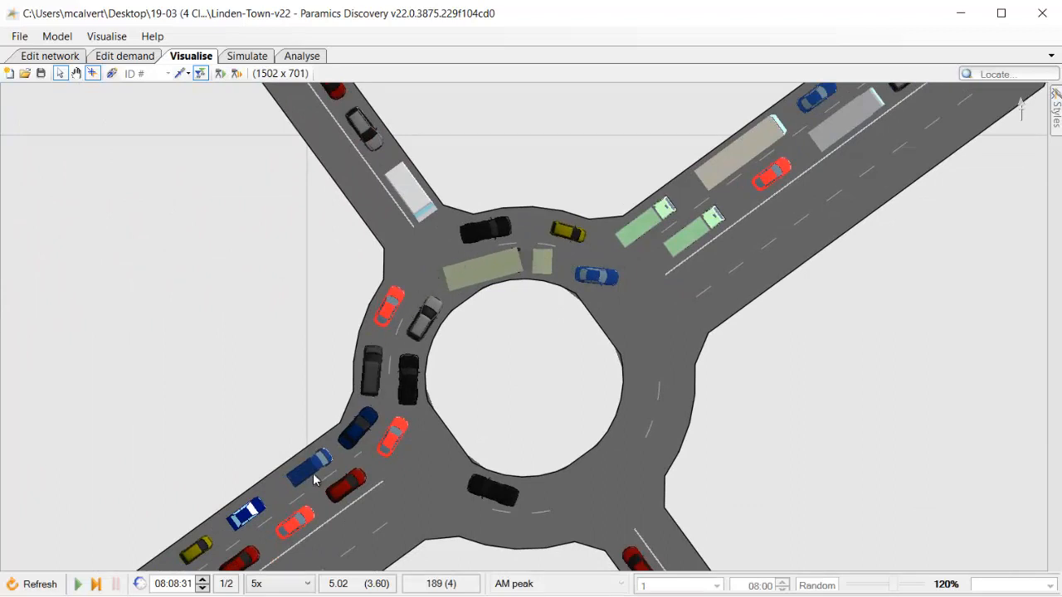
left_click_drag(314, 479, 426, 262)
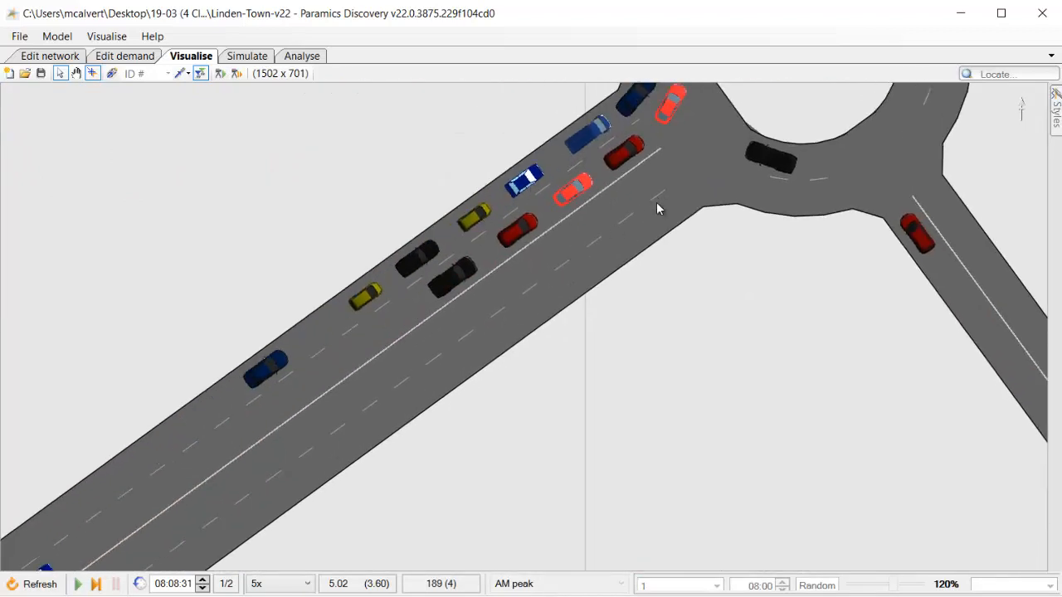
scroll(657, 207, "down", 3)
scroll(505, 355, "up", 2)
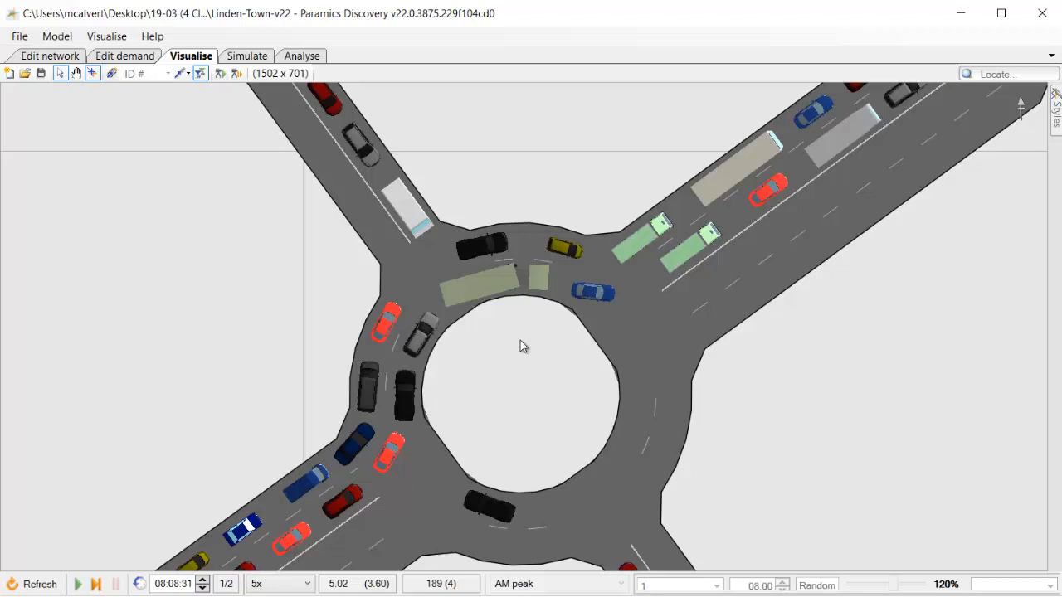
left_click_drag(523, 346, 520, 364)
scroll(462, 341, "up", 1)
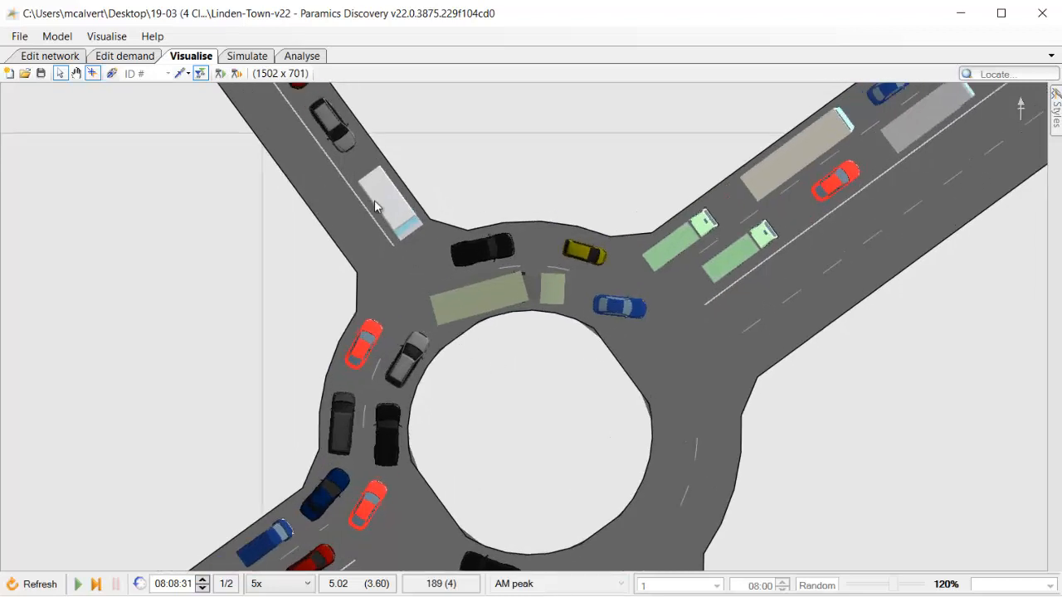
left_click_drag(313, 109, 374, 209)
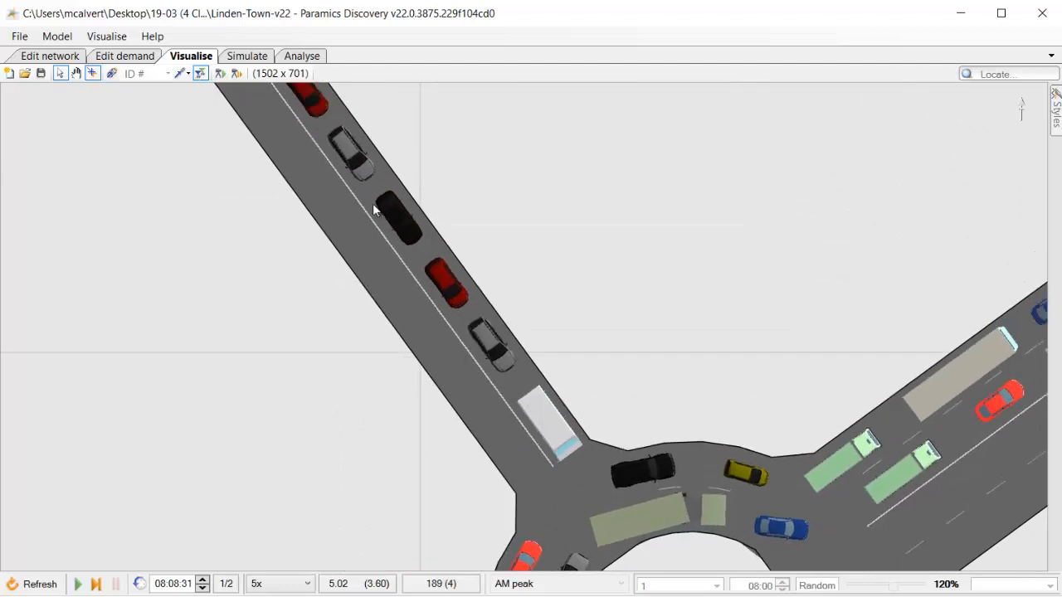
left_click_drag(559, 446, 613, 340)
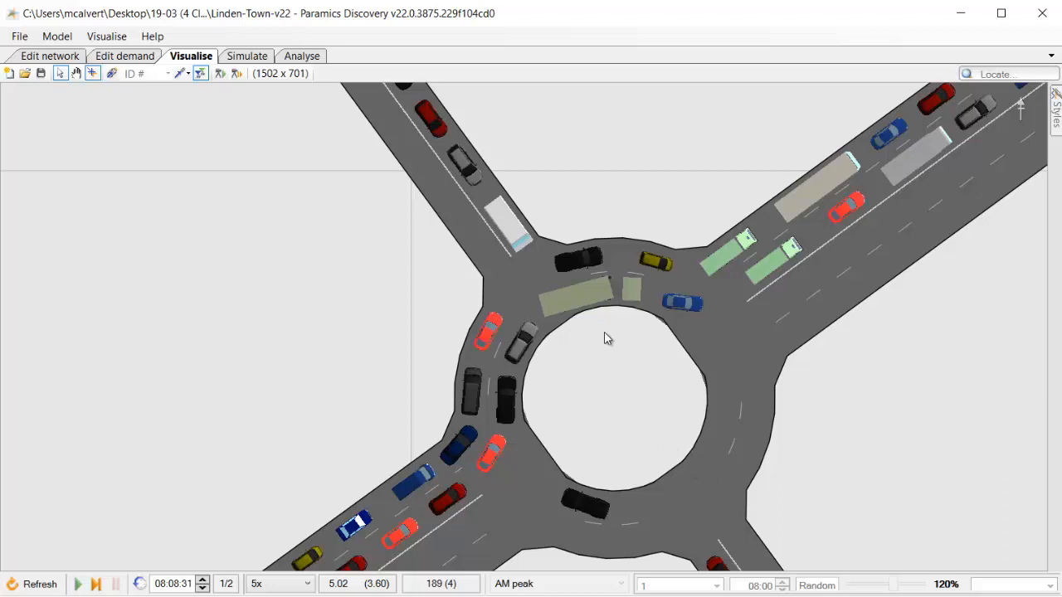
left_click_drag(603, 360, 604, 384)
key("space")
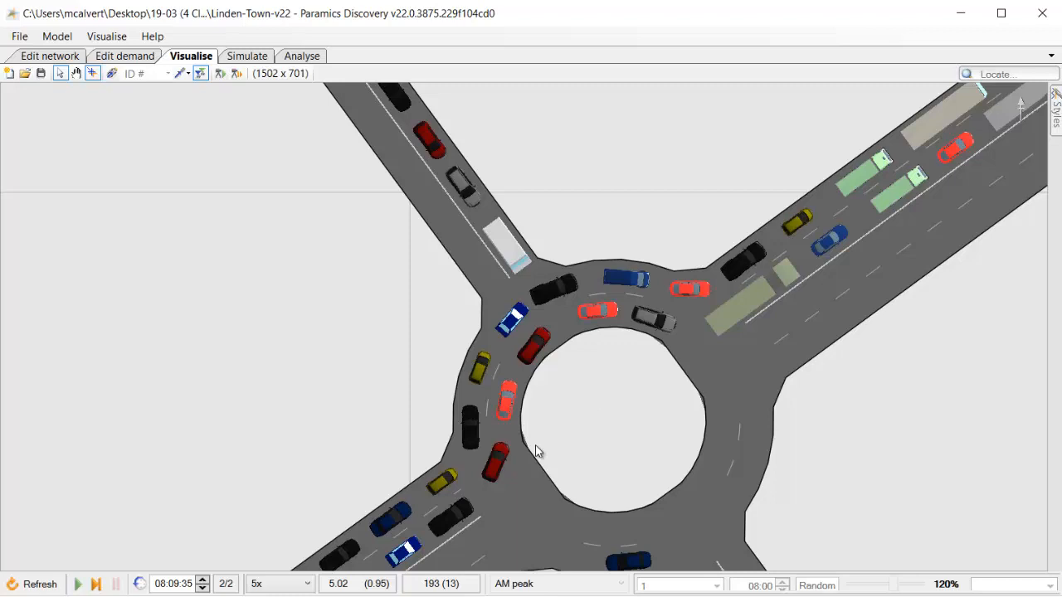
In Edit network, bring up properties of the movement from link 2c:2d into 2d:2a.
left_click(49, 55)
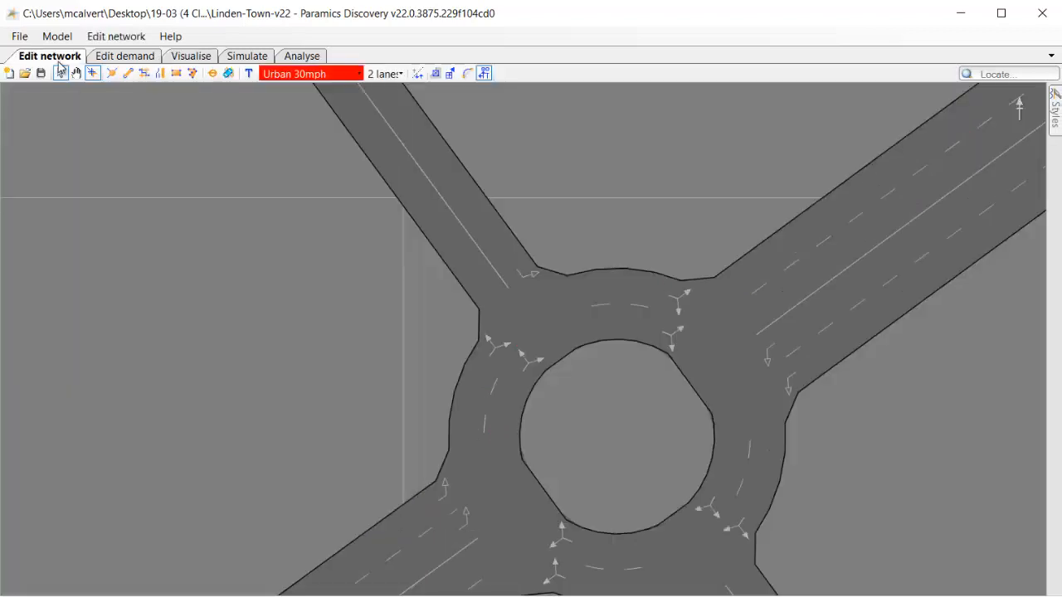
left_click_drag(632, 480, 573, 360)
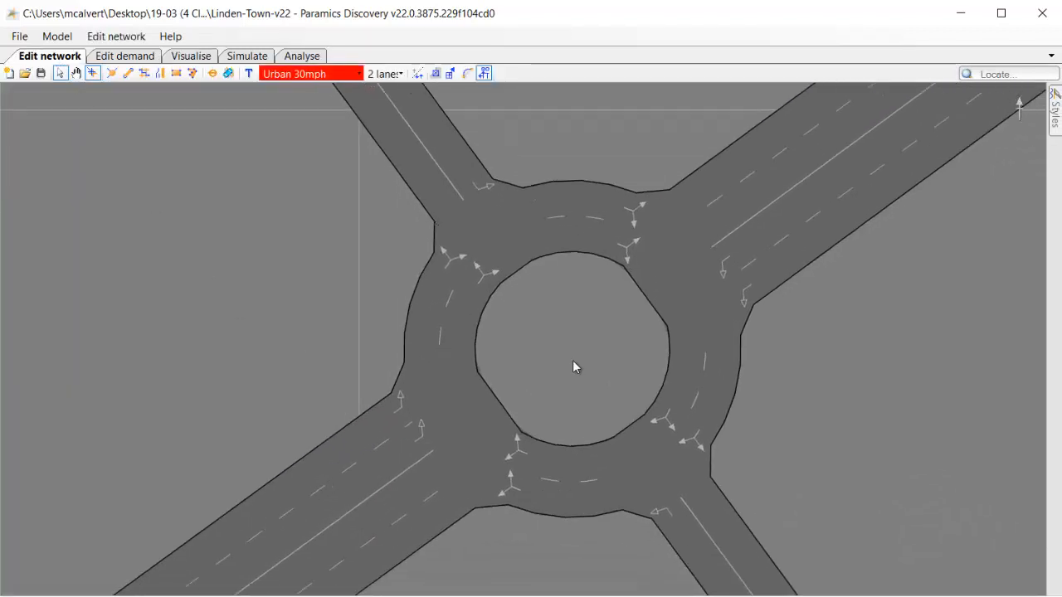
left_click(491, 275)
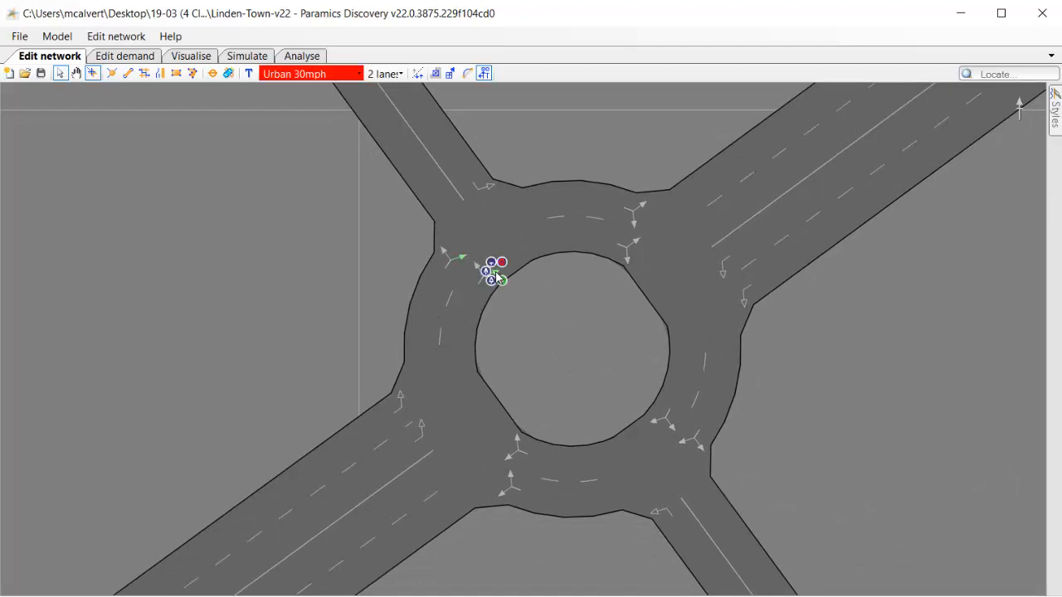
right_click(498, 277)
left_click(527, 357)
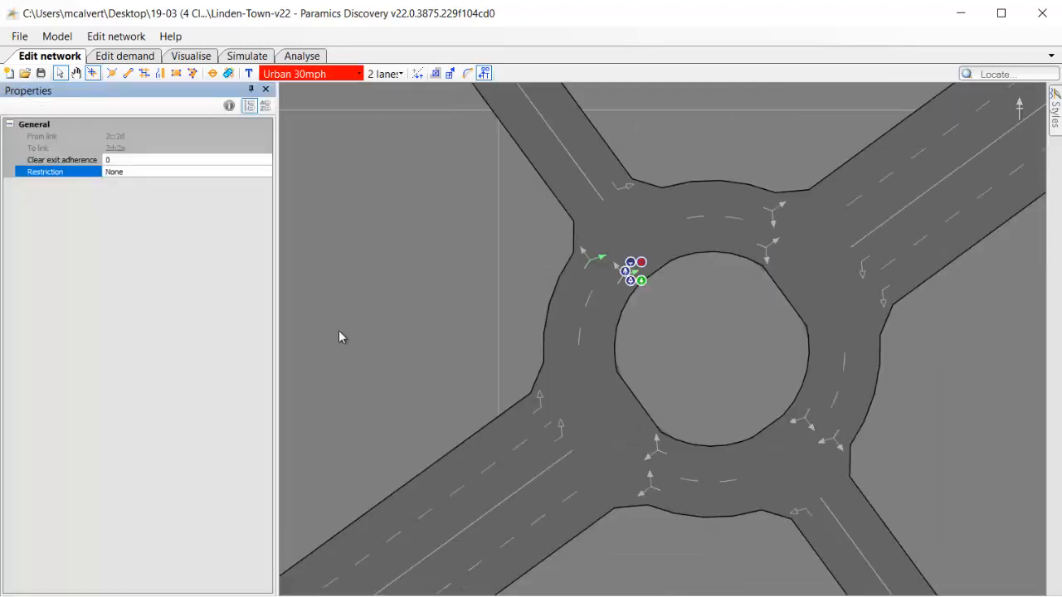
Set that movement's Clear exit adherence to 100, then select link 2d:2a.
left_click(121, 160)
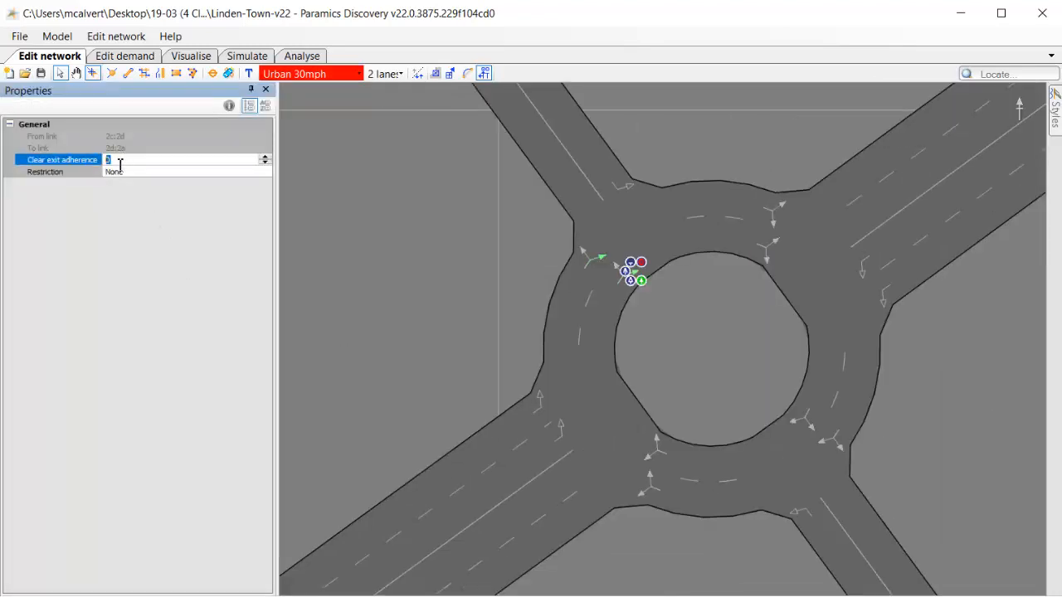
type("100")
left_click(116, 171)
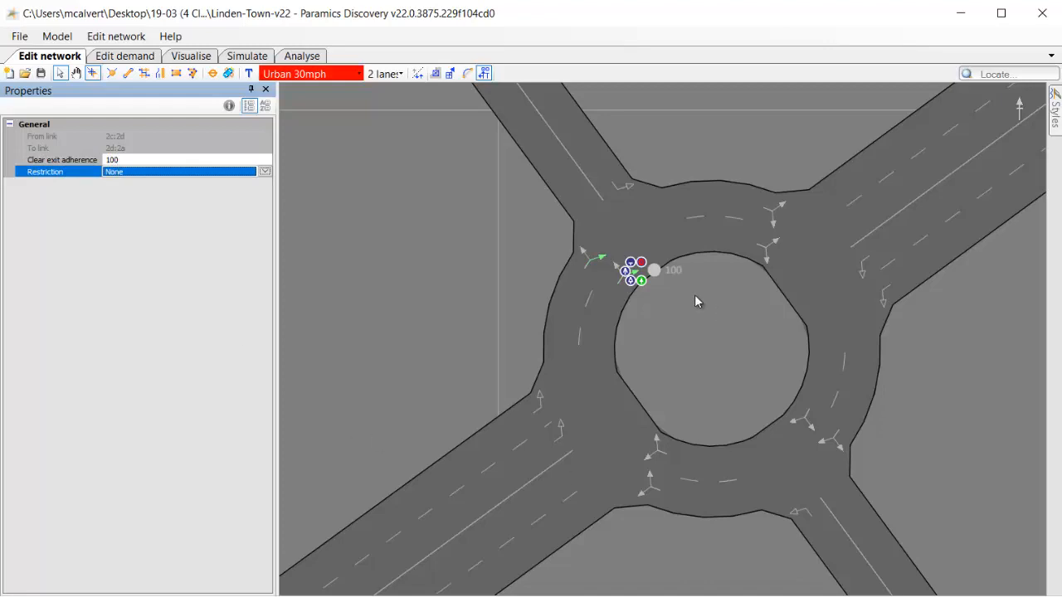
left_click_drag(694, 294, 668, 321)
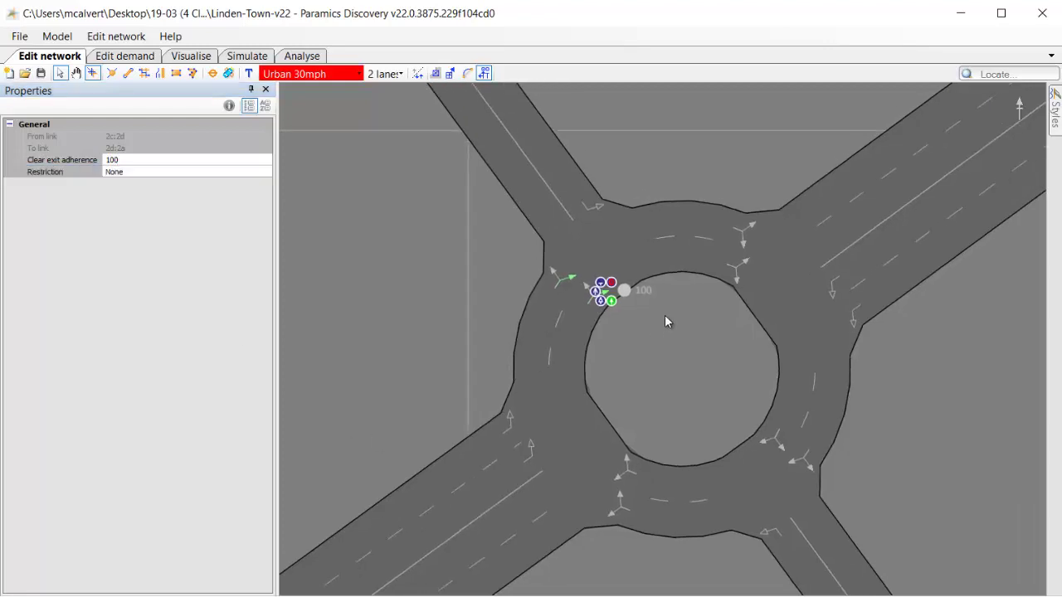
left_click(688, 242)
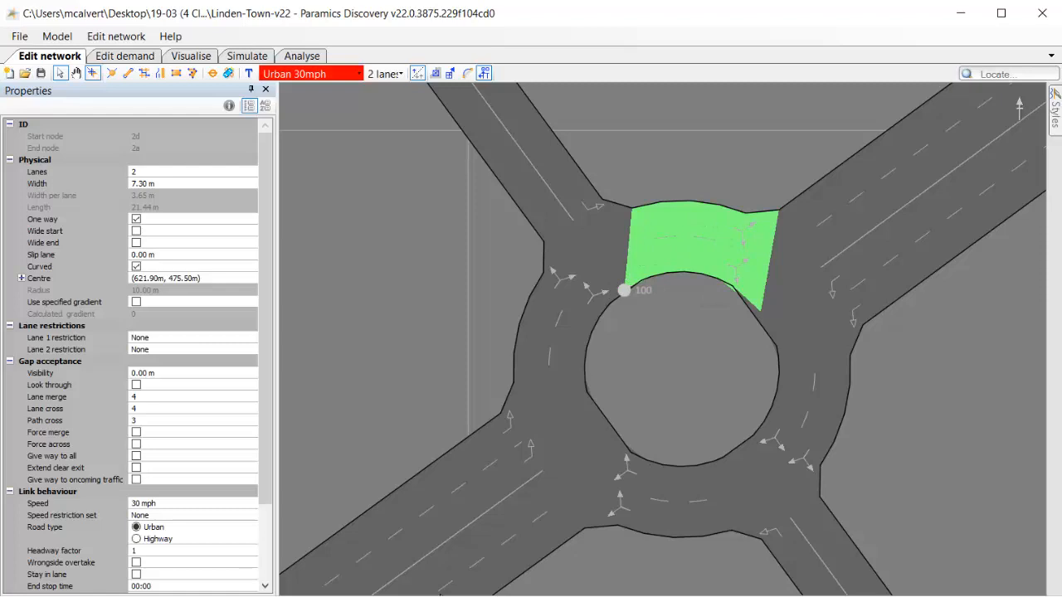
Enable Extend clear exit on link 2d:2a and show Clear exit adherence markers via Styles.
left_click(137, 468)
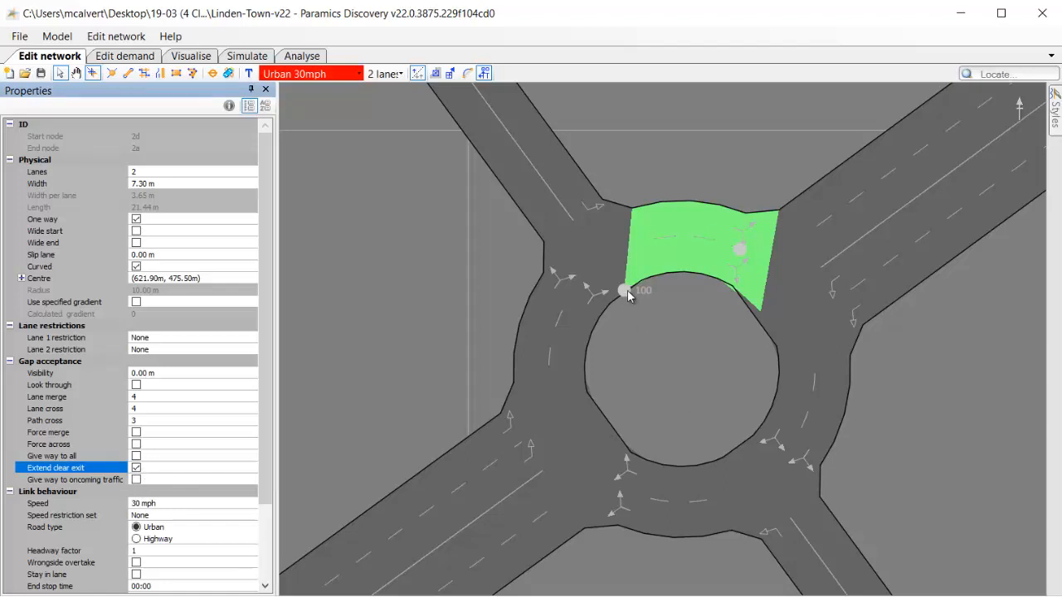
left_click(1054, 112)
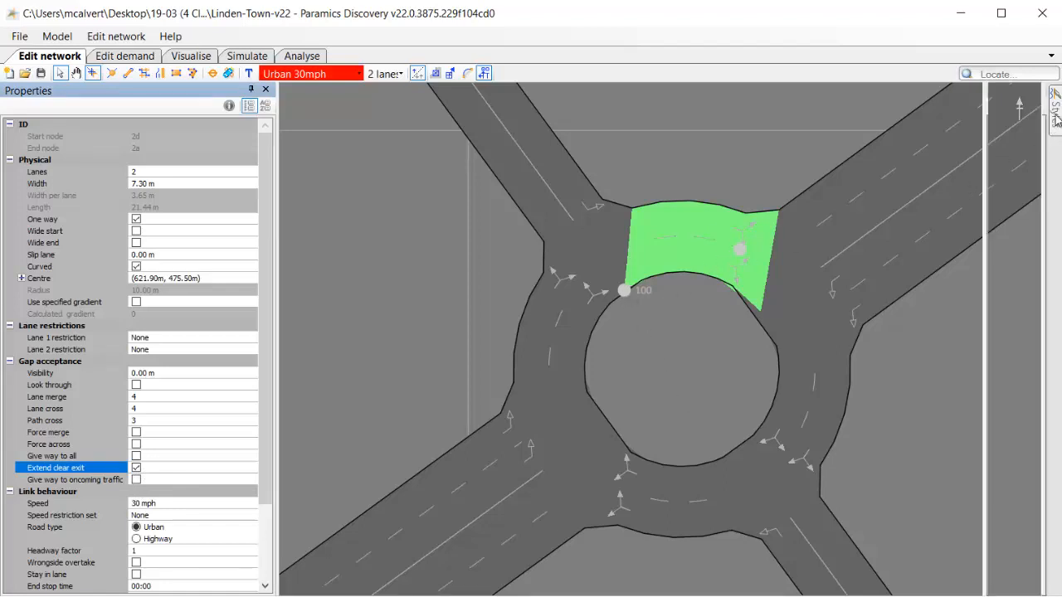
left_click(819, 572)
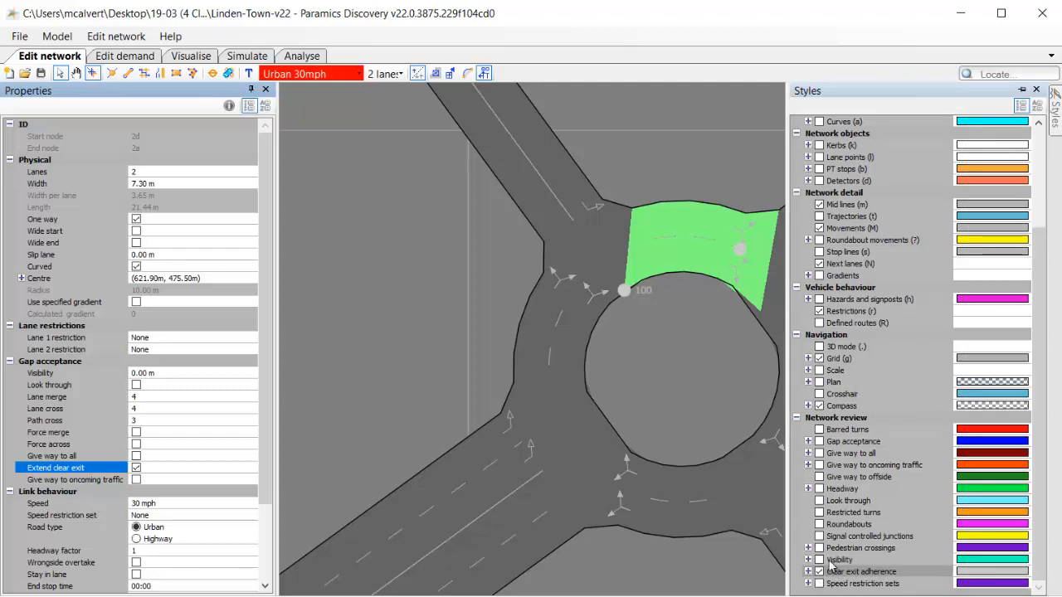
left_click(695, 365)
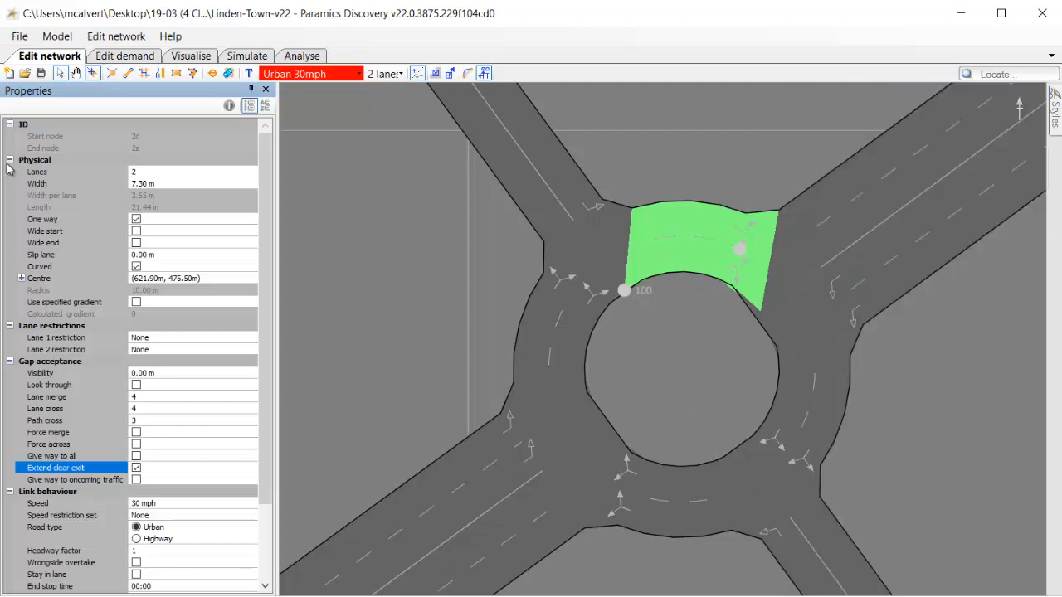
left_click(41, 74)
Refresh the simulation with the edited network and start it at Max speed.
left_click(191, 55)
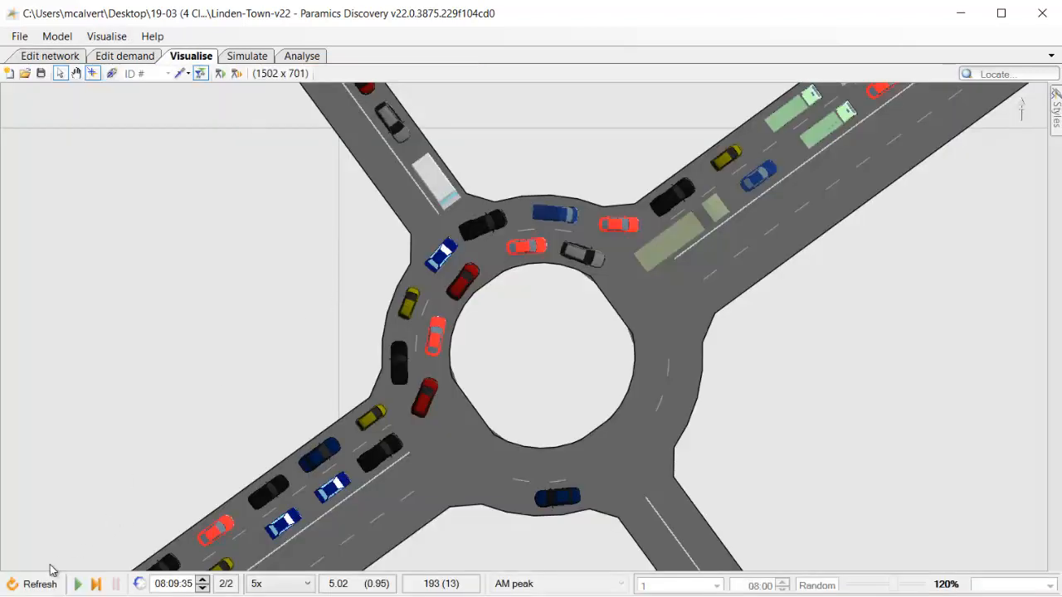
left_click(34, 584)
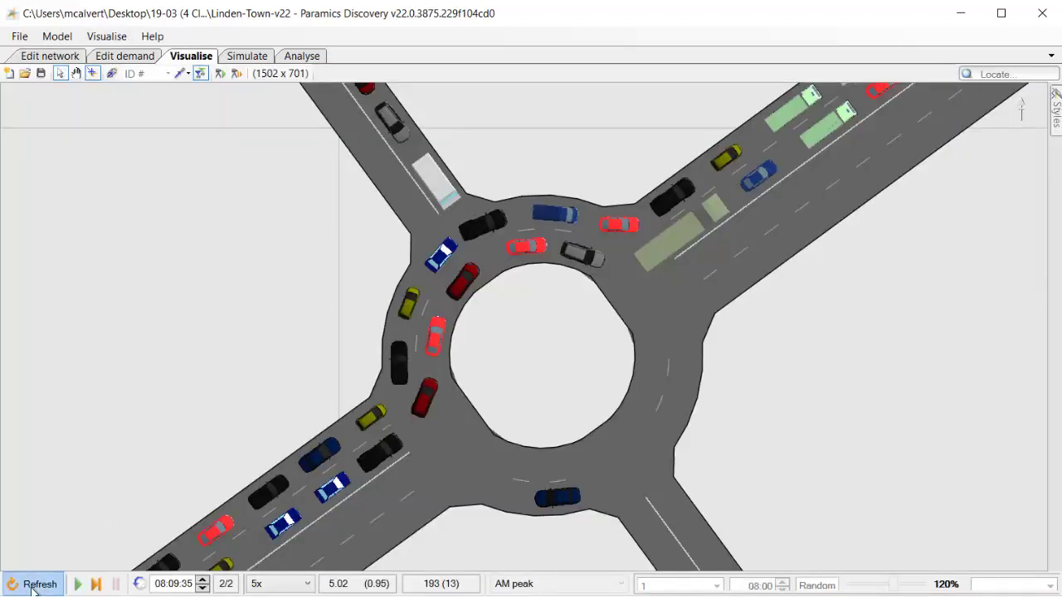
left_click(282, 583)
left_click(261, 567)
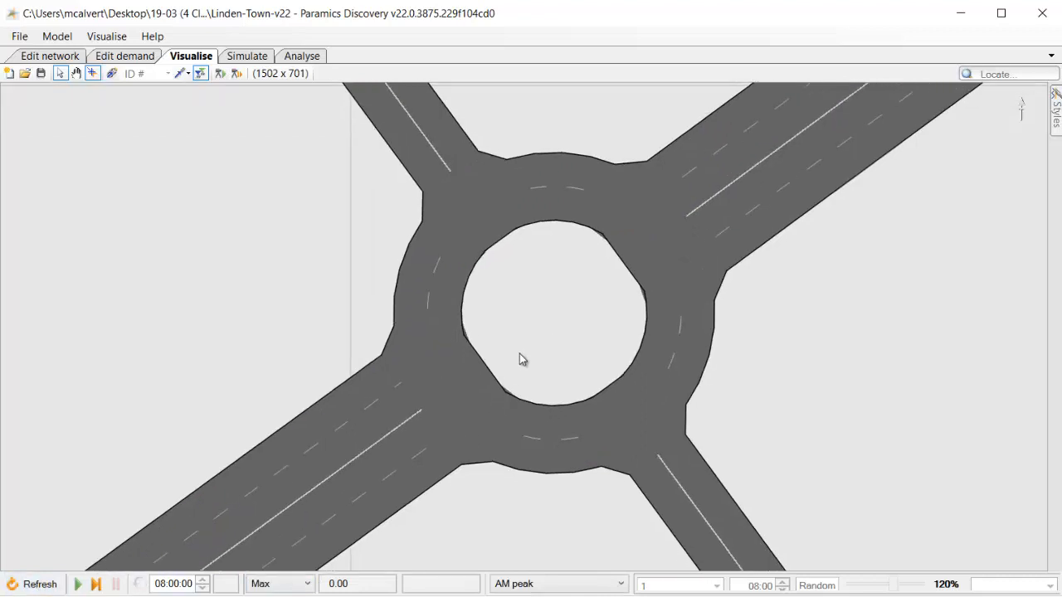
key("space")
scroll(492, 367, "down", 2)
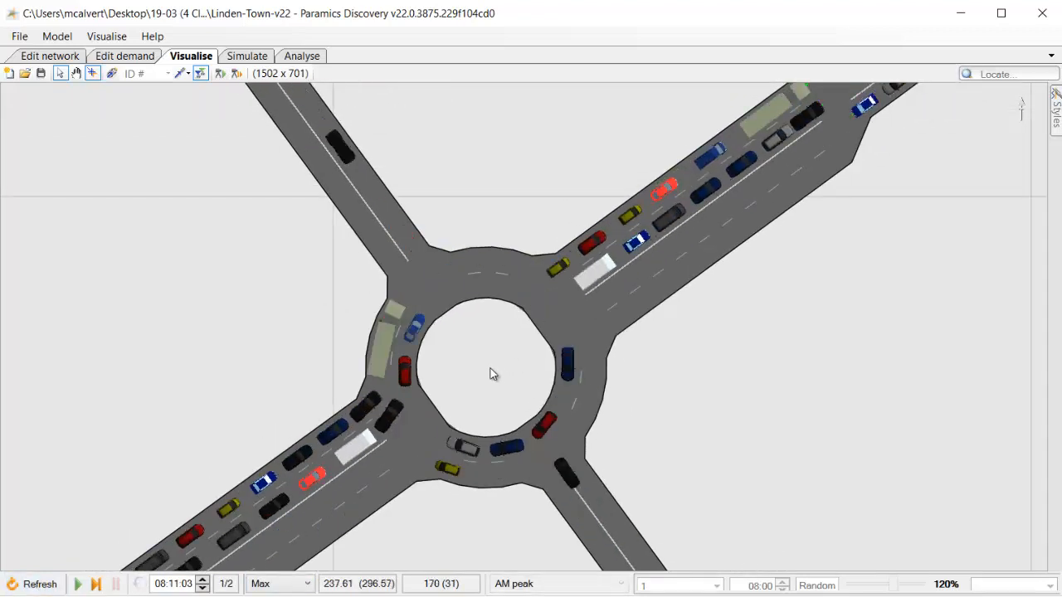
scroll(492, 373, "up", 2)
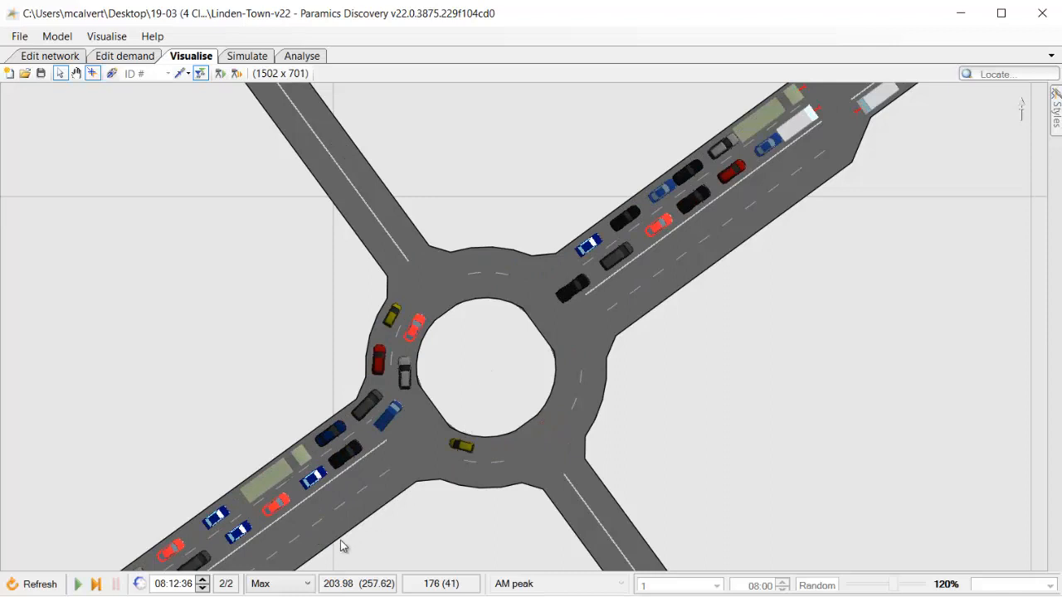
Slow the run to 5x and keep the roundabout centred while watching traffic.
left_click(305, 583)
left_click(282, 501)
left_click_drag(488, 359, 462, 397)
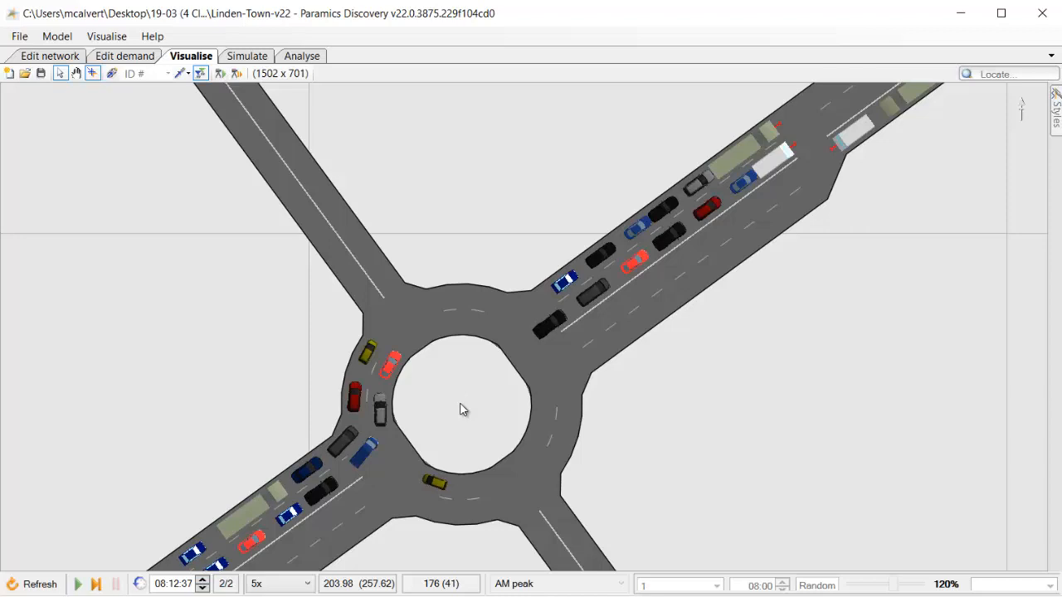
scroll(451, 402, "up", 2)
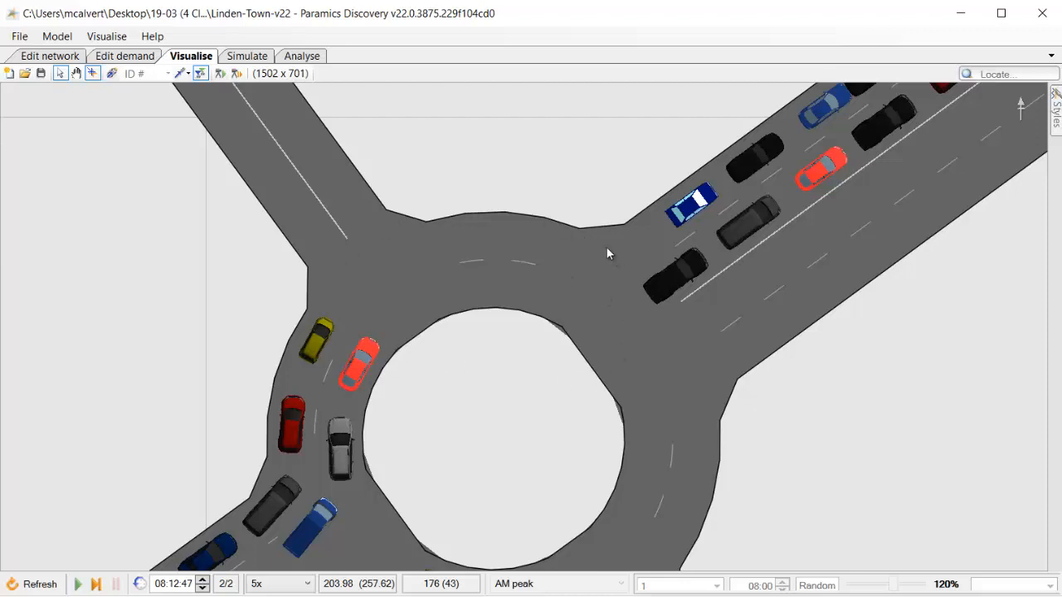
left_click_drag(511, 379, 501, 355)
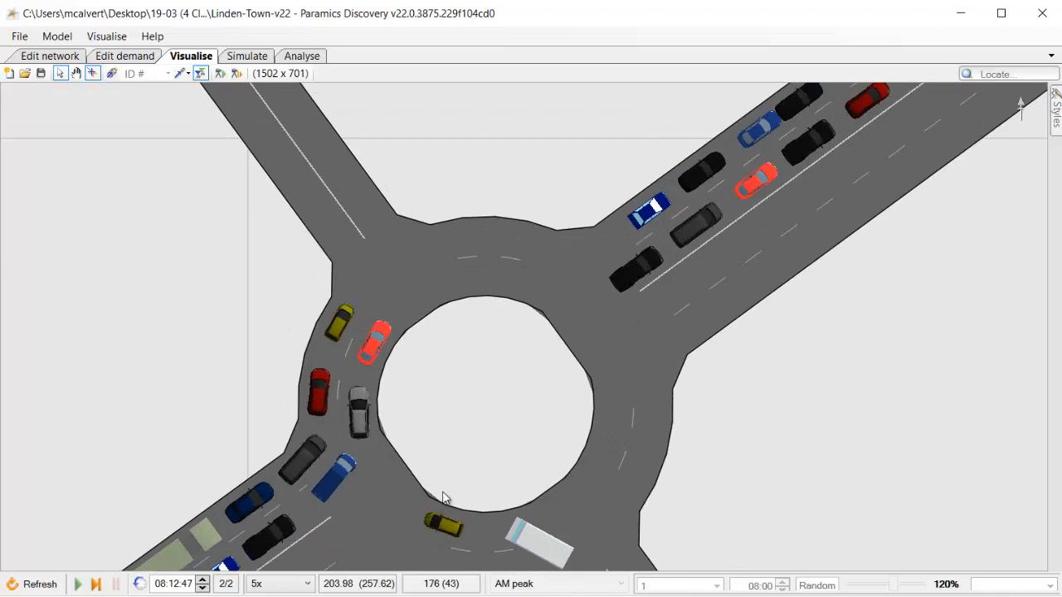
Let the simulation play on at 10x and watch circulating vehicles leave the entry clear.
key("space")
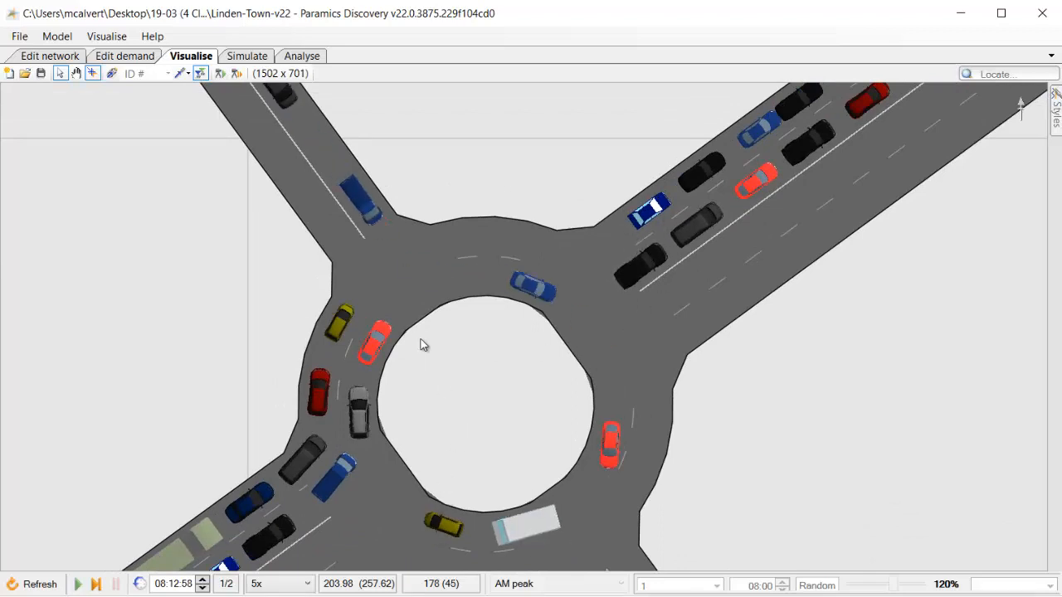
scroll(454, 357, "down", 2)
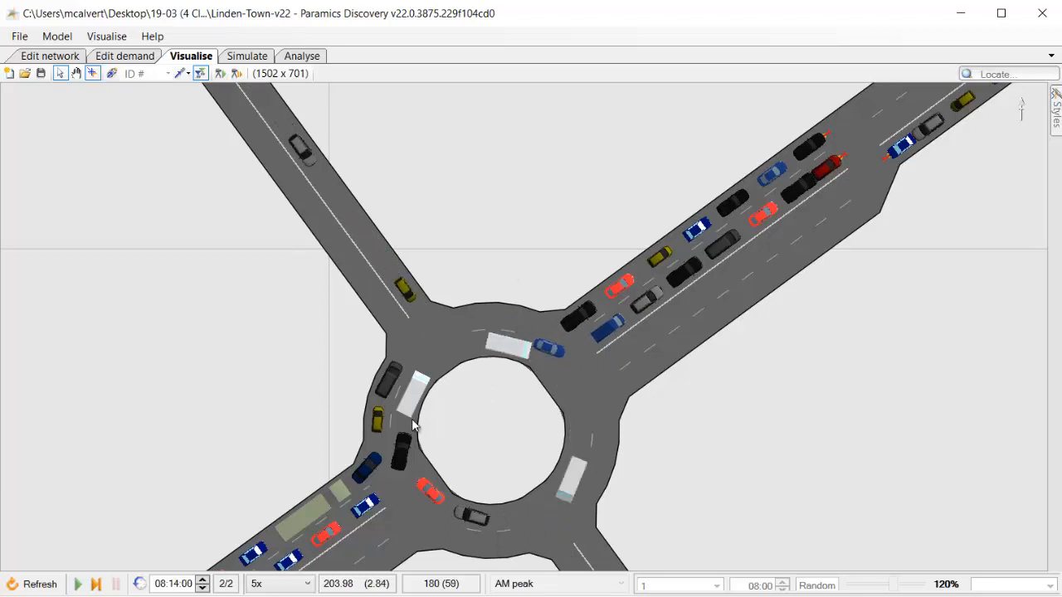
left_click_drag(464, 456, 474, 394)
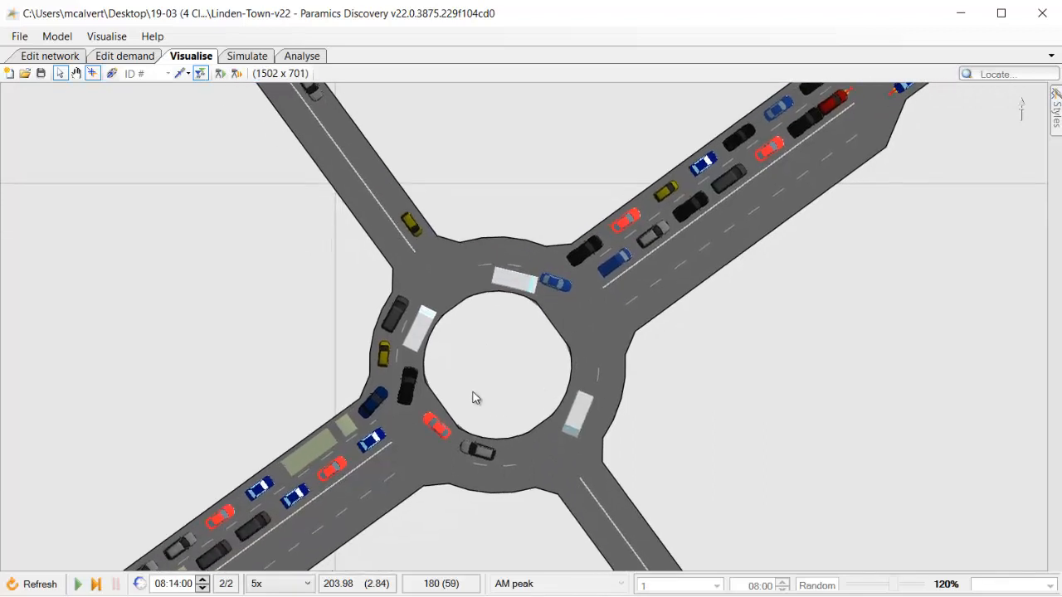